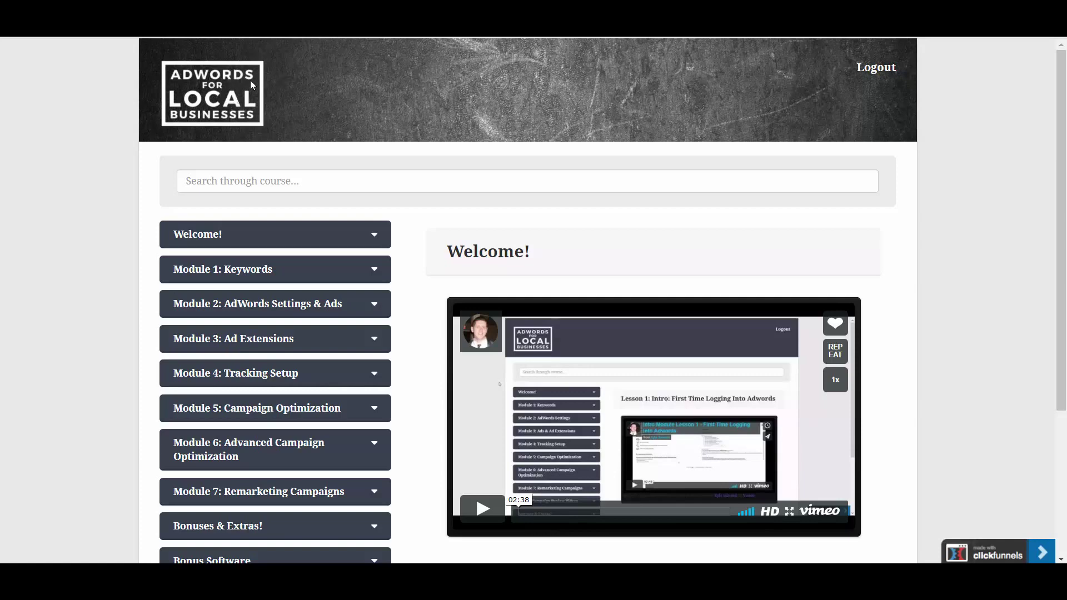
Scroll down the course Welcome page toward the Bonus Software section
{"action": "left_click_drag", "start_coordinate": [1059, 123], "coordinate": [1059, 233]}
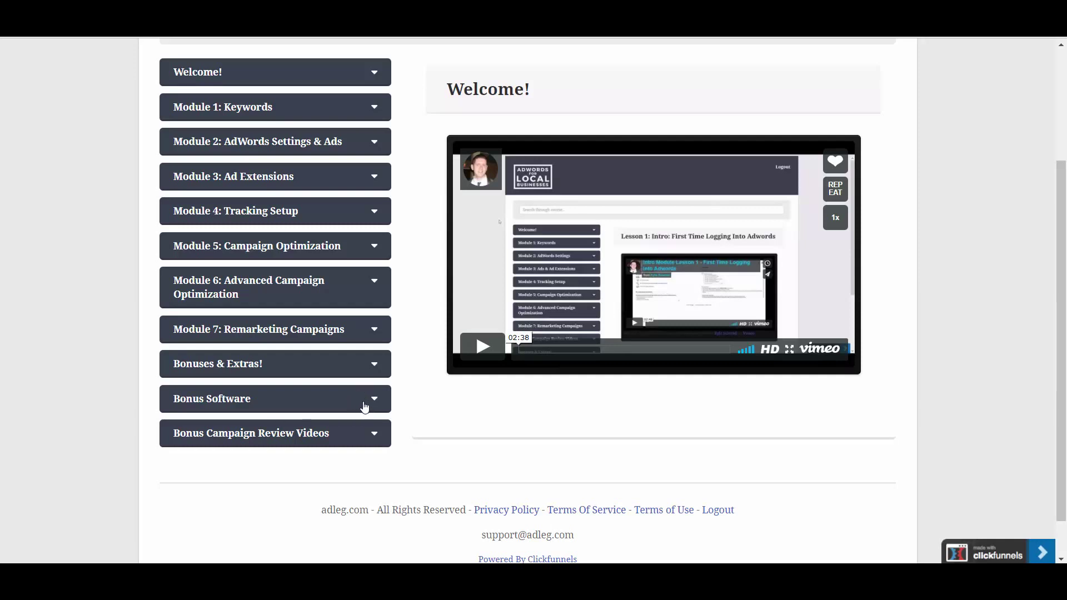
Expand Bonus Software to list Keyword Burst and Ad Copy Generator, then scroll to them
{"action": "left_click", "coordinate": [383, 406]}
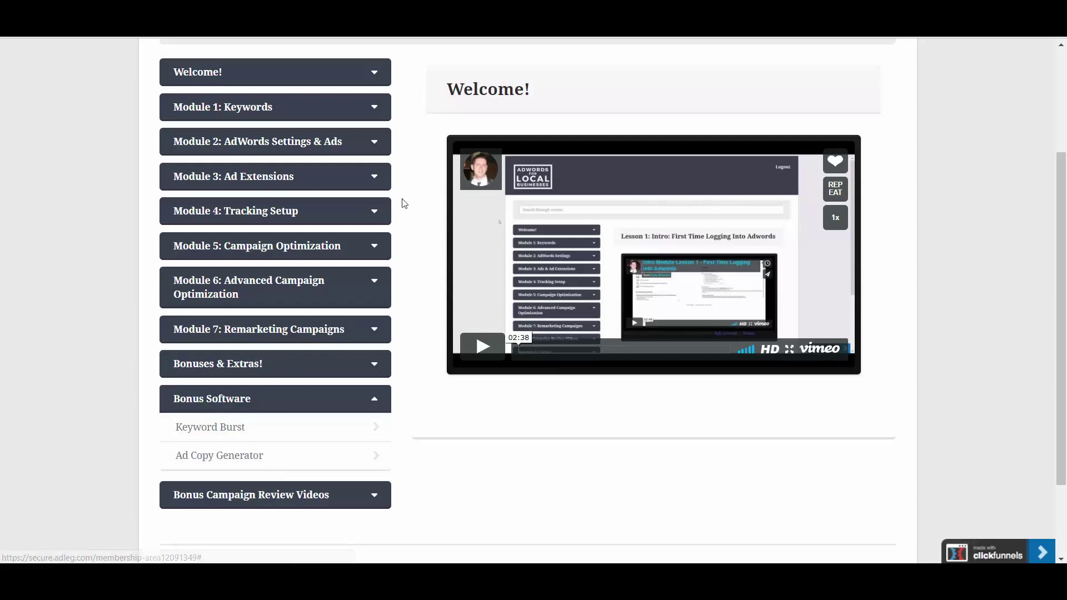
{"action": "scroll", "coordinate": [383, 203], "scroll_direction": "down", "scroll_amount": 2}
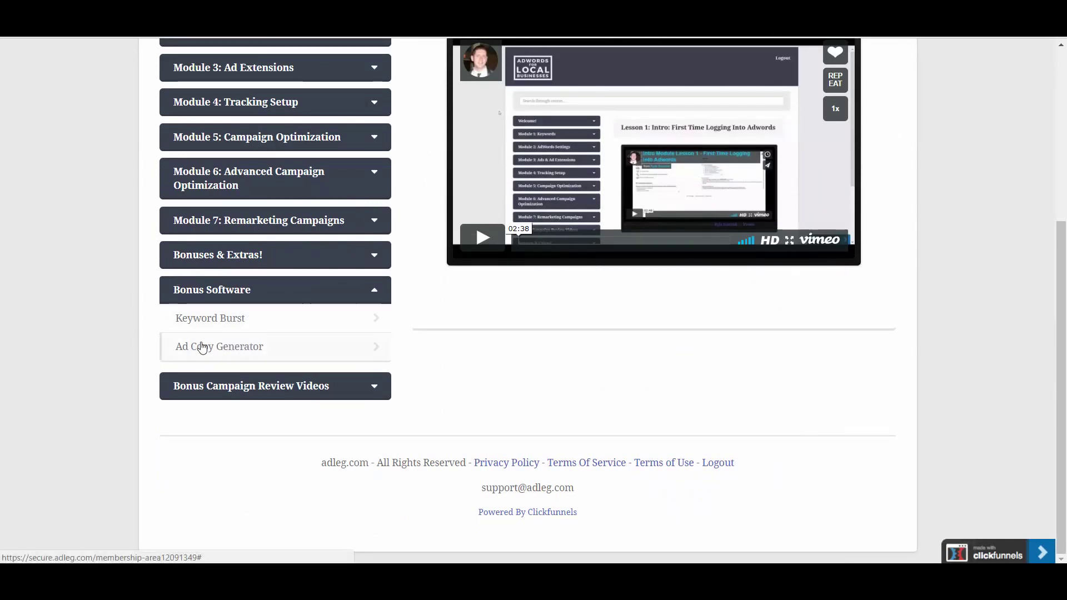
Open Ad Copy Generator and replace the keyword answer with the 'Roofing Company' suggestion
{"action": "left_click", "coordinate": [249, 354]}
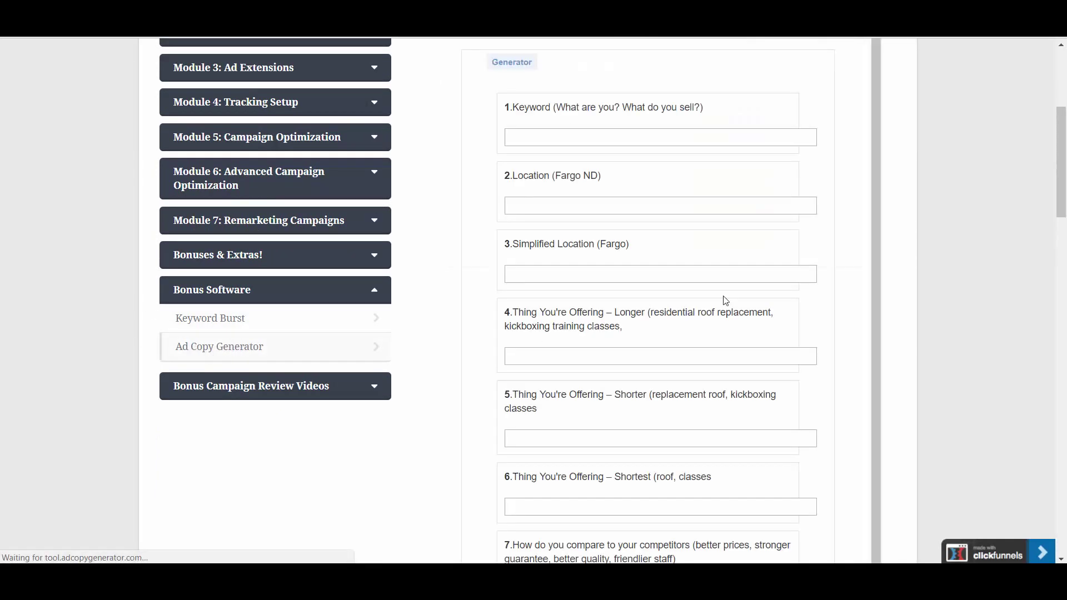
{"action": "scroll", "coordinate": [1065, 187], "scroll_direction": "up", "scroll_amount": 1}
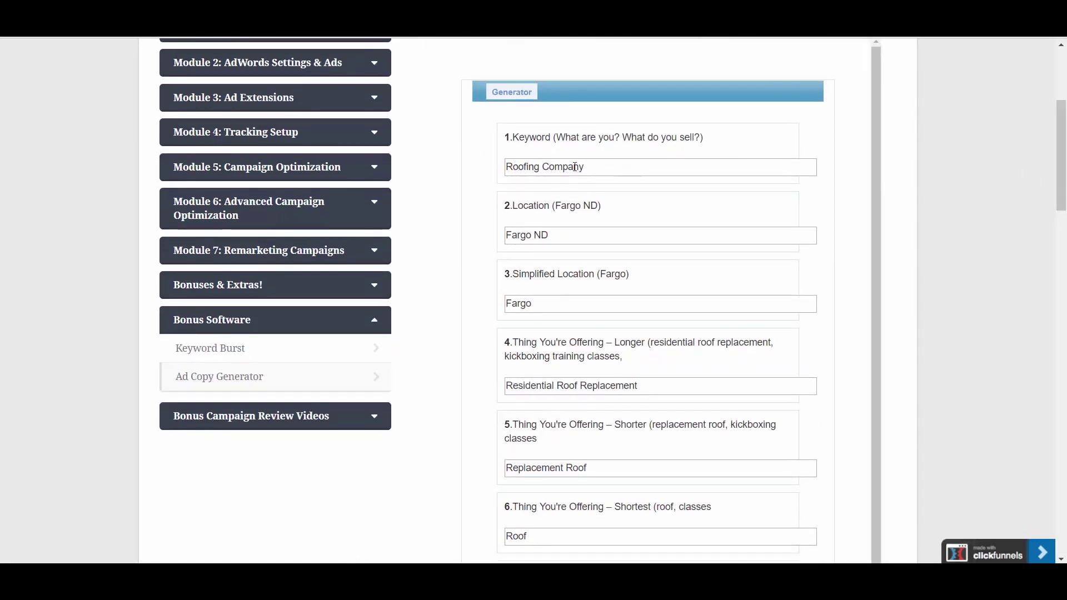
{"action": "left_click_drag", "start_coordinate": [589, 170], "coordinate": [483, 166]}
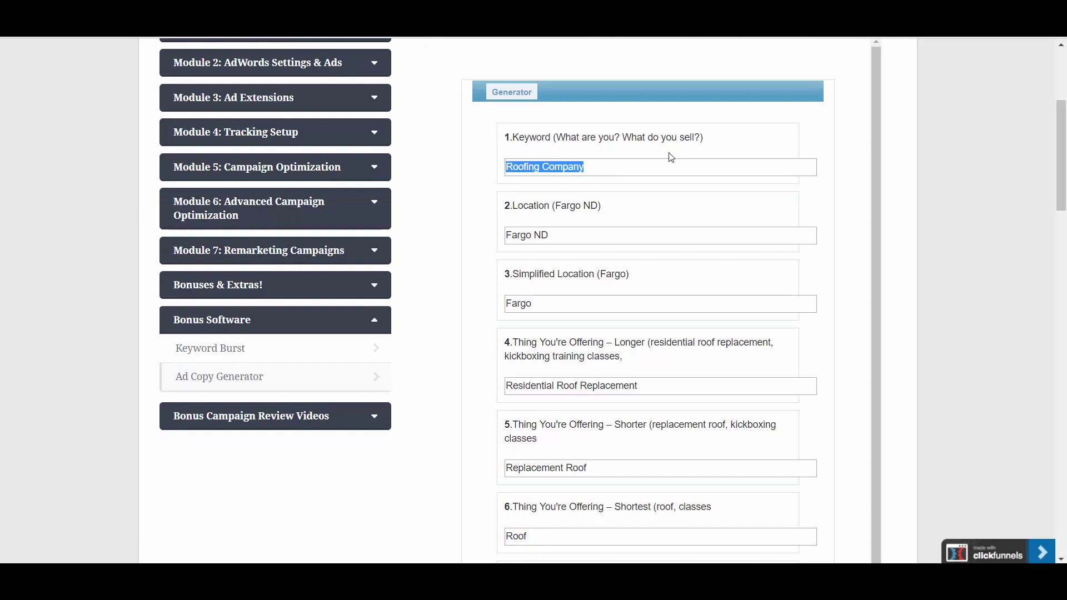
{"action": "key", "text": "BackSpace"}
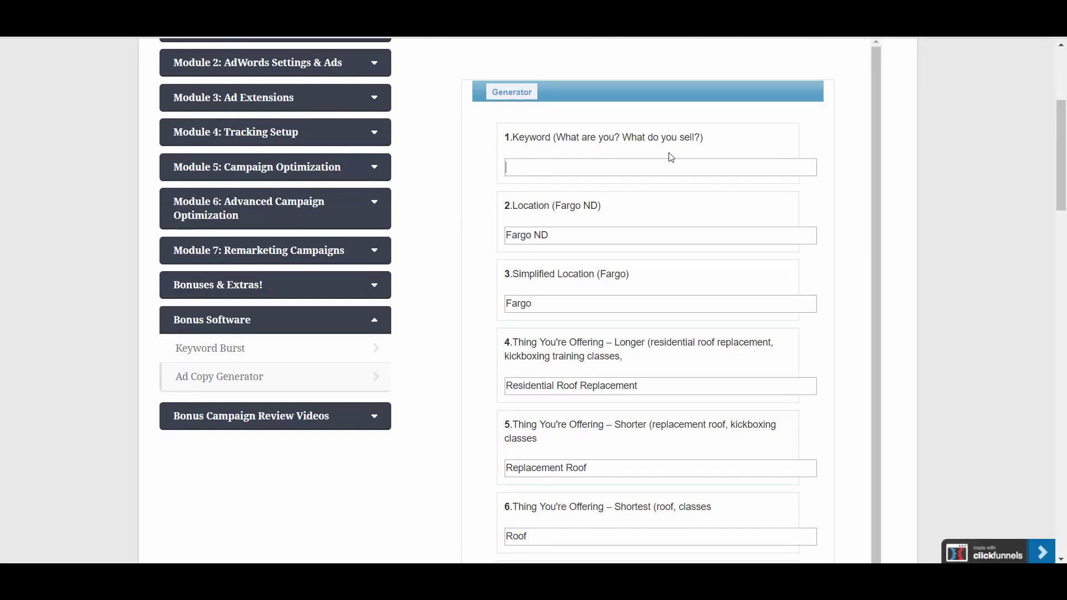
{"action": "type", "text": "Roofing Company"}
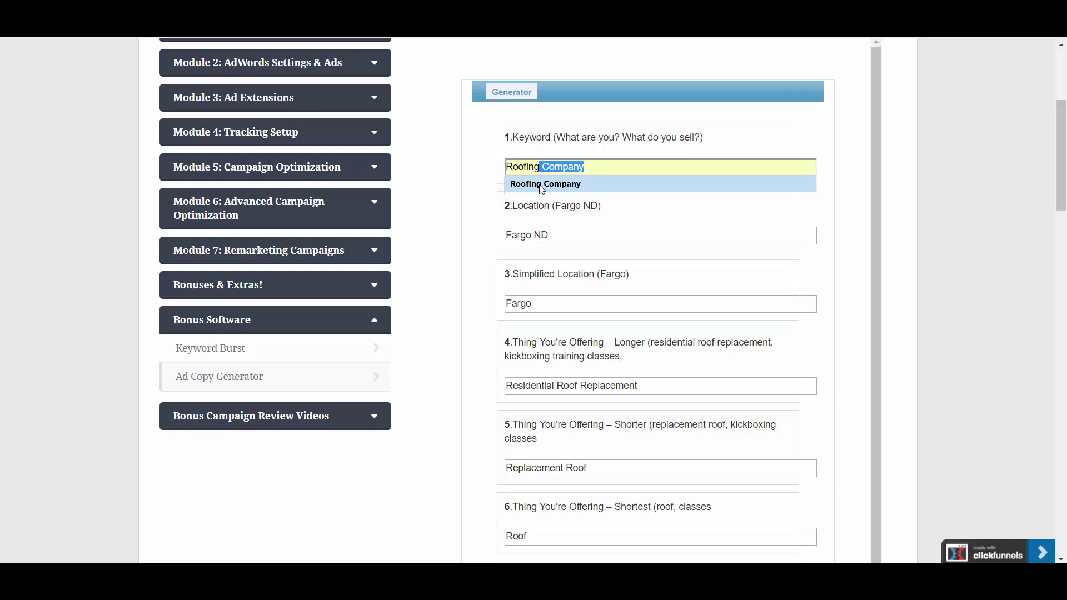
{"action": "left_click", "coordinate": [547, 184]}
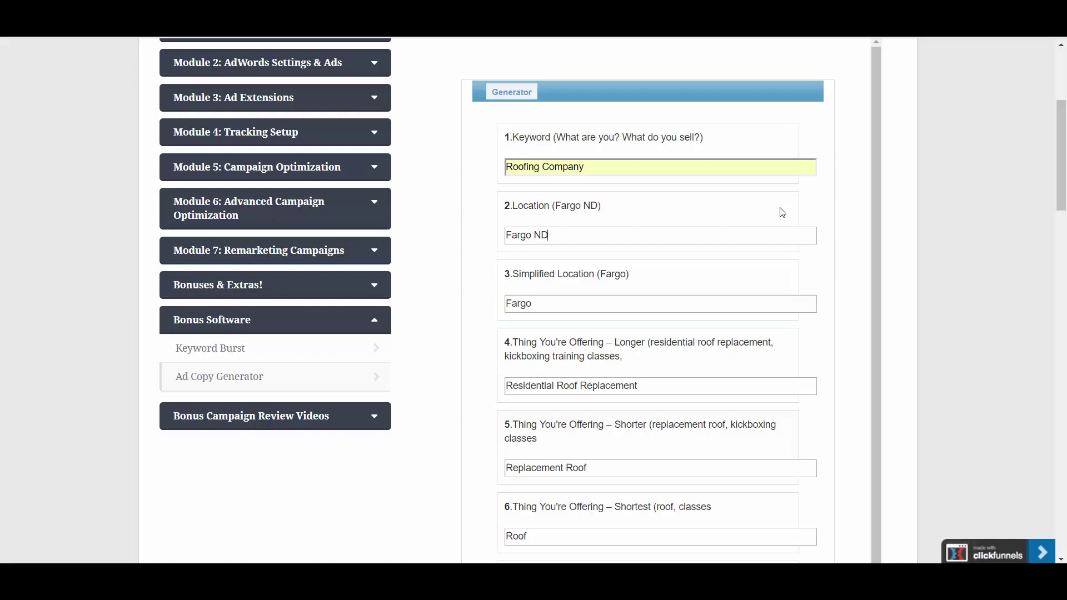
{"action": "left_click_drag", "start_coordinate": [1061, 148], "coordinate": [1058, 84]}
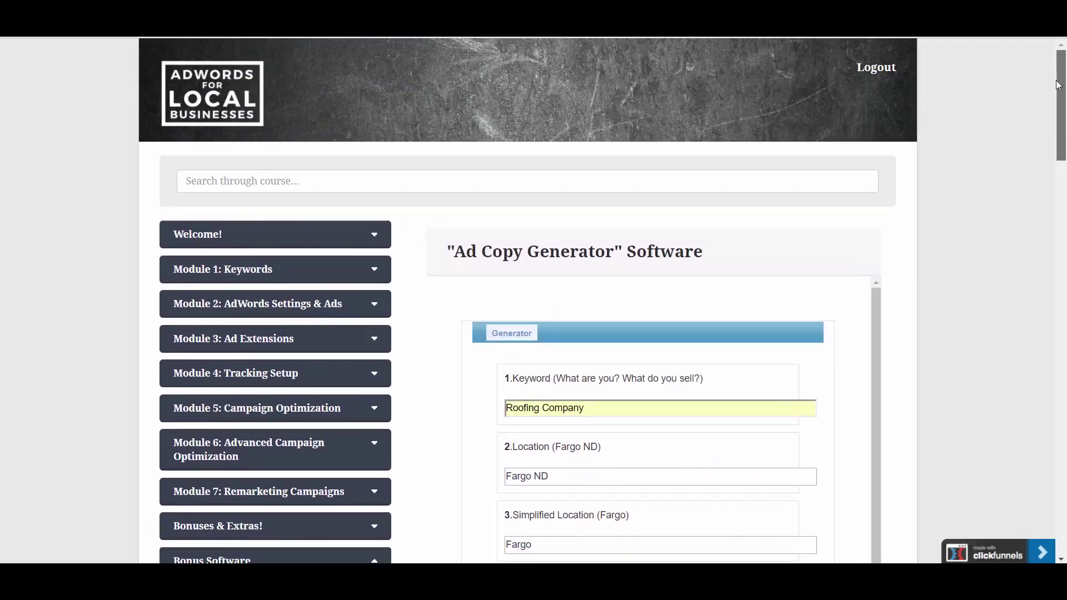
{"action": "left_click_drag", "start_coordinate": [1058, 84], "coordinate": [1056, 149]}
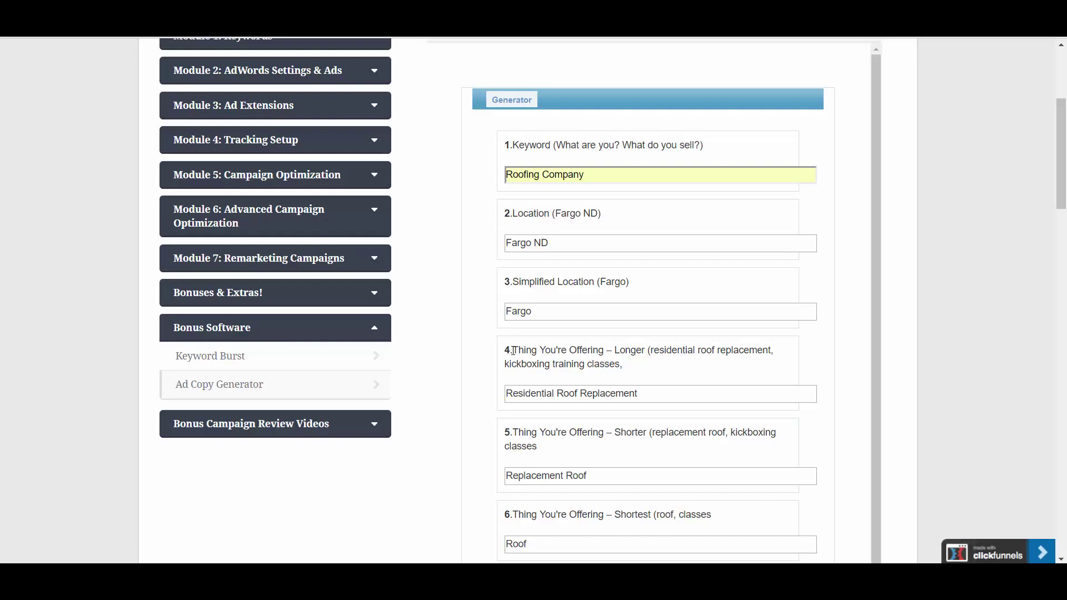
{"action": "left_click_drag", "start_coordinate": [512, 351], "coordinate": [607, 350]}
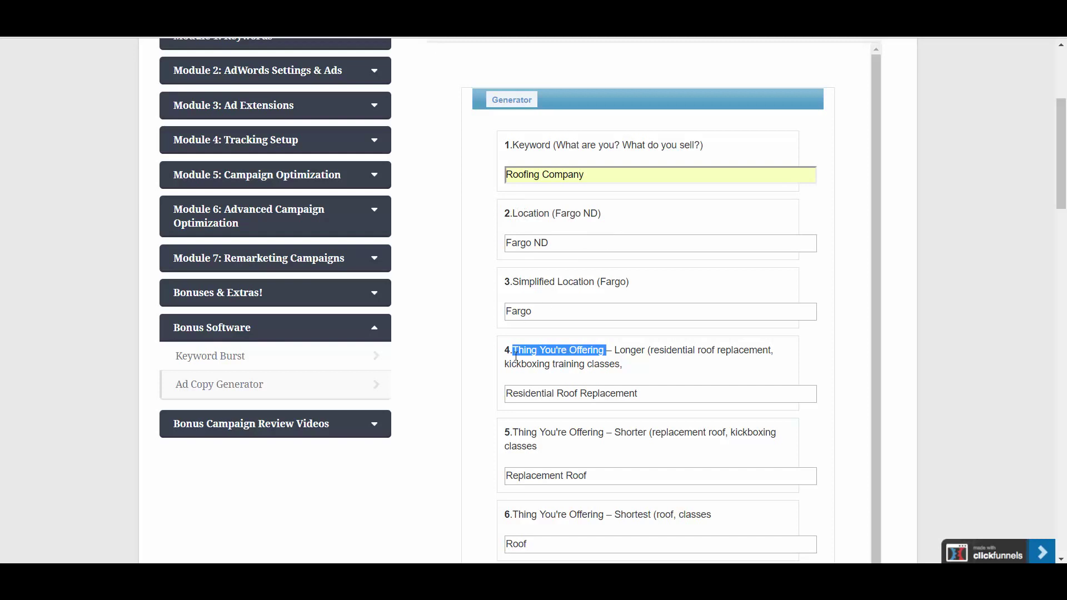
{"action": "left_click", "coordinate": [589, 353]}
{"action": "scroll", "coordinate": [615, 411], "scroll_direction": "down", "scroll_amount": 1}
{"action": "scroll", "coordinate": [611, 411], "scroll_direction": "down", "scroll_amount": 4}
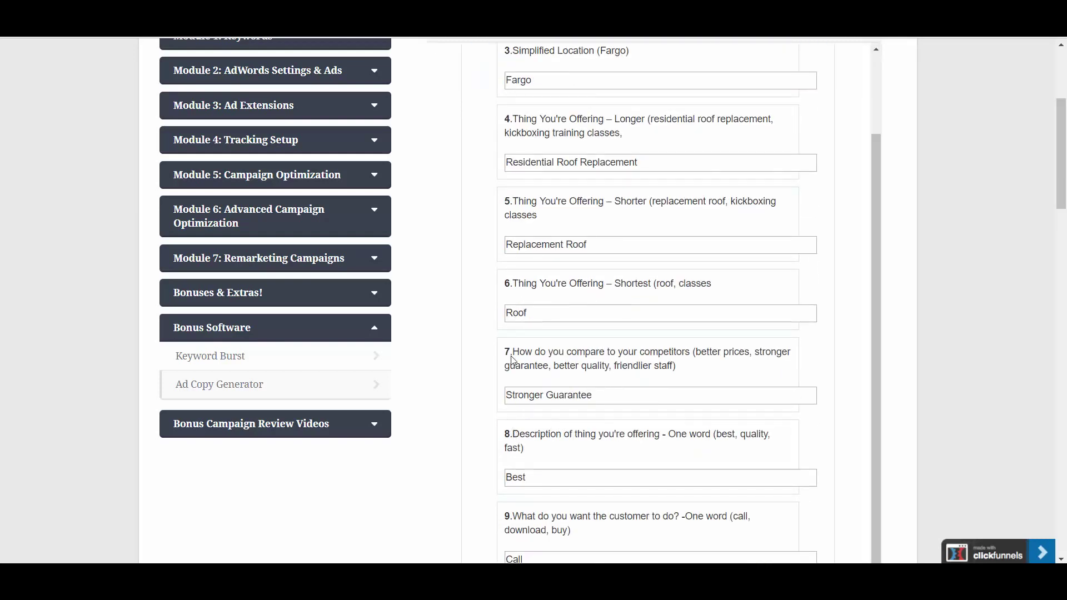
{"action": "left_click_drag", "start_coordinate": [517, 352], "coordinate": [658, 353]}
{"action": "scroll", "coordinate": [548, 299], "scroll_direction": "down", "scroll_amount": 4}
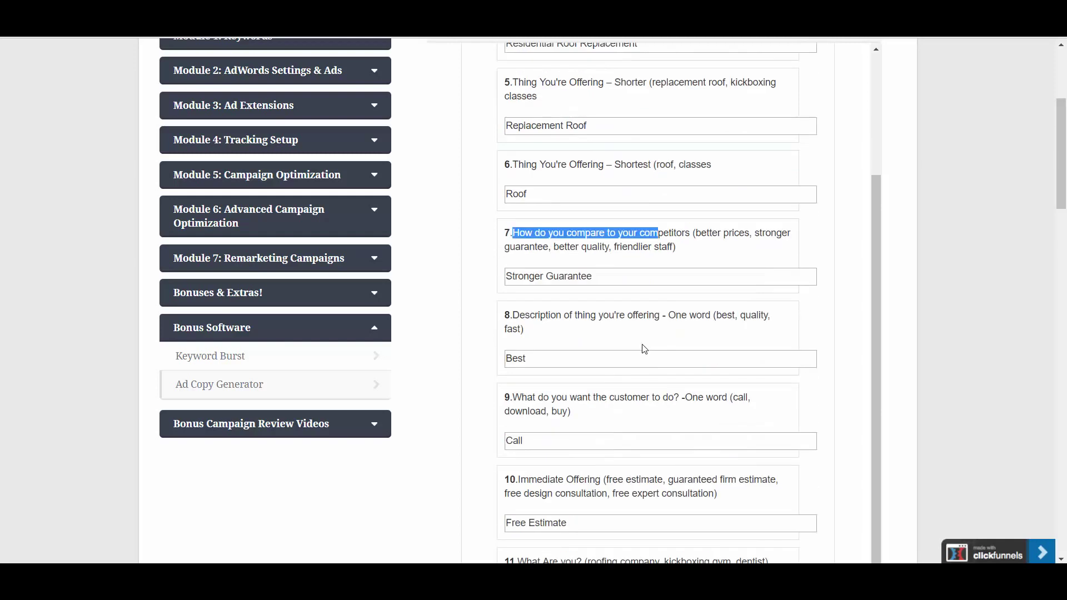
{"action": "left_click_drag", "start_coordinate": [510, 282], "coordinate": [663, 281]}
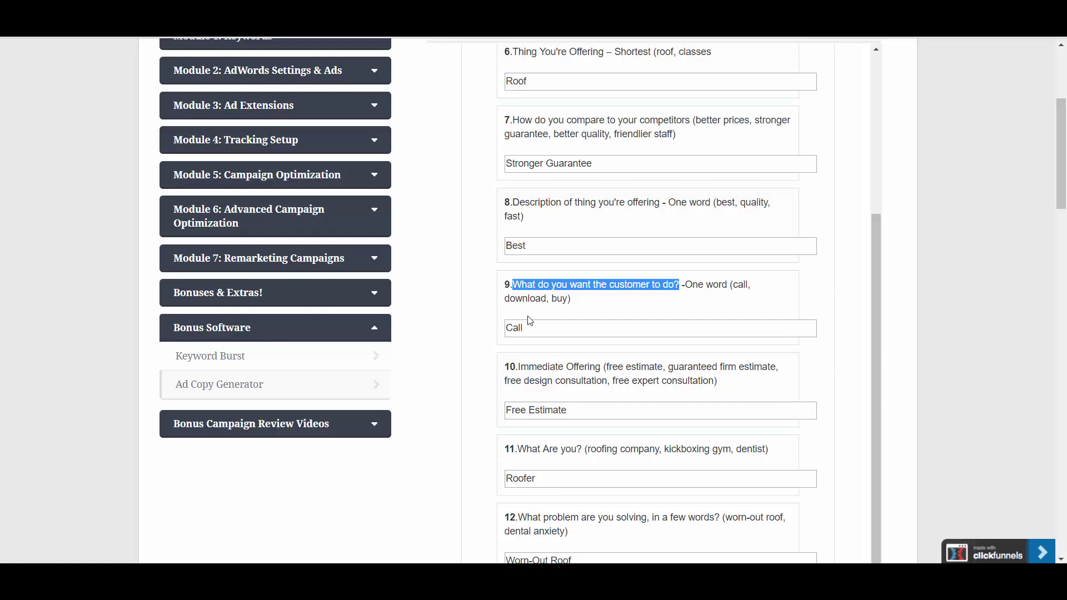
{"action": "scroll", "coordinate": [648, 238], "scroll_direction": "down", "scroll_amount": 8}
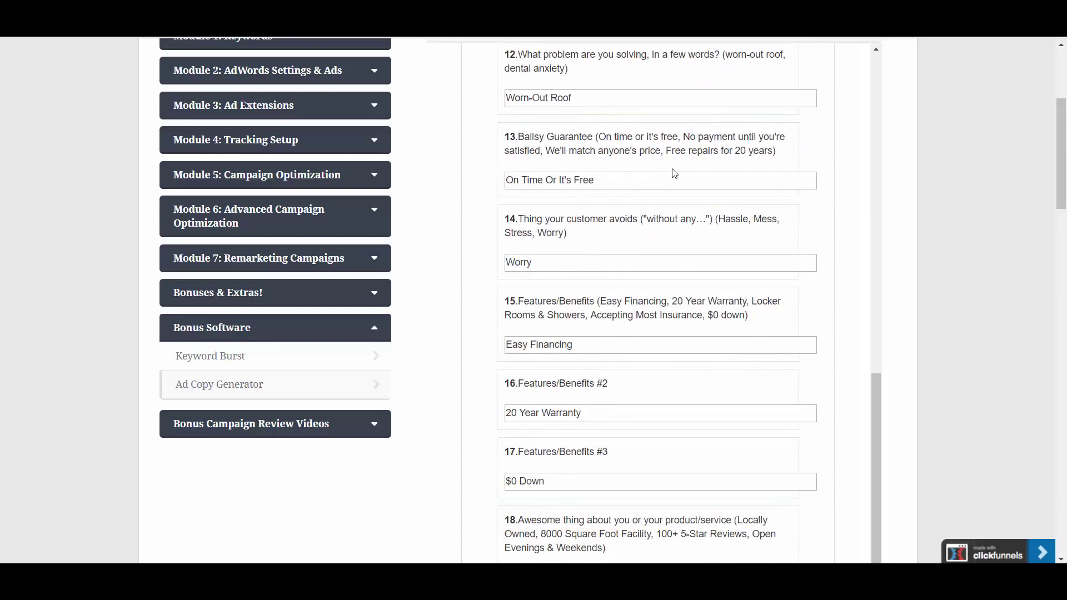
{"action": "scroll", "coordinate": [672, 173], "scroll_direction": "down", "scroll_amount": 4}
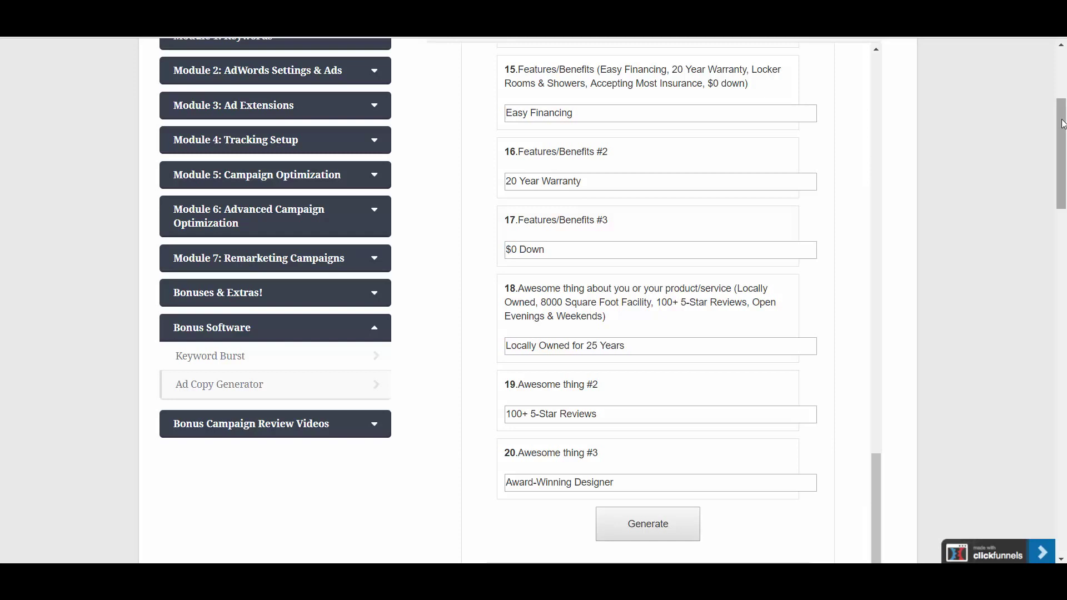
{"action": "left_click_drag", "start_coordinate": [1063, 139], "coordinate": [1063, 146]}
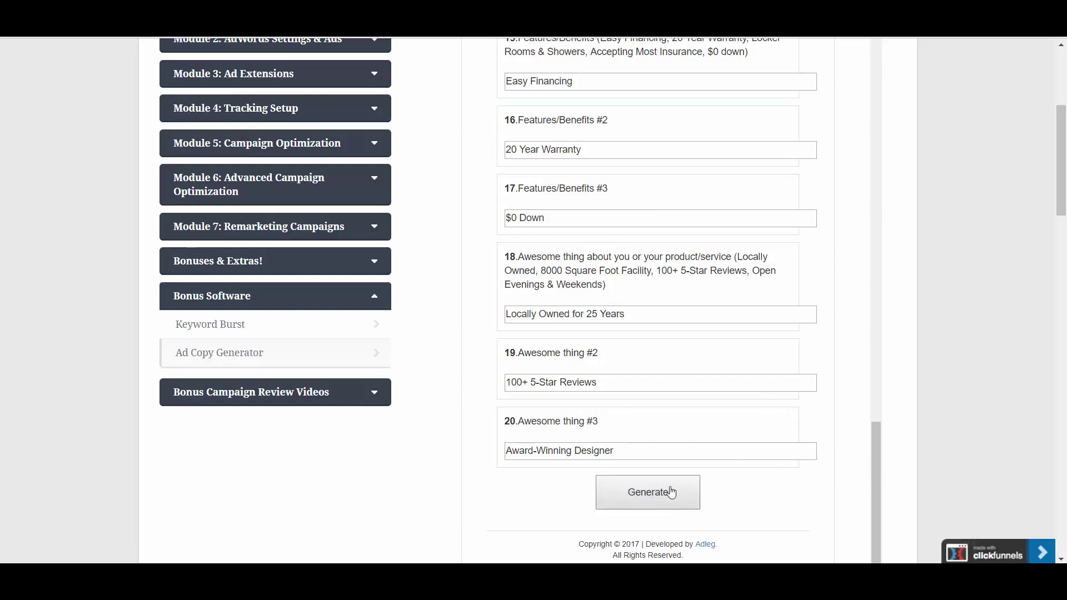
Generate roofing ad copy and review the Headline #1, Headline #2 and Description ideas
{"action": "left_click", "coordinate": [650, 500]}
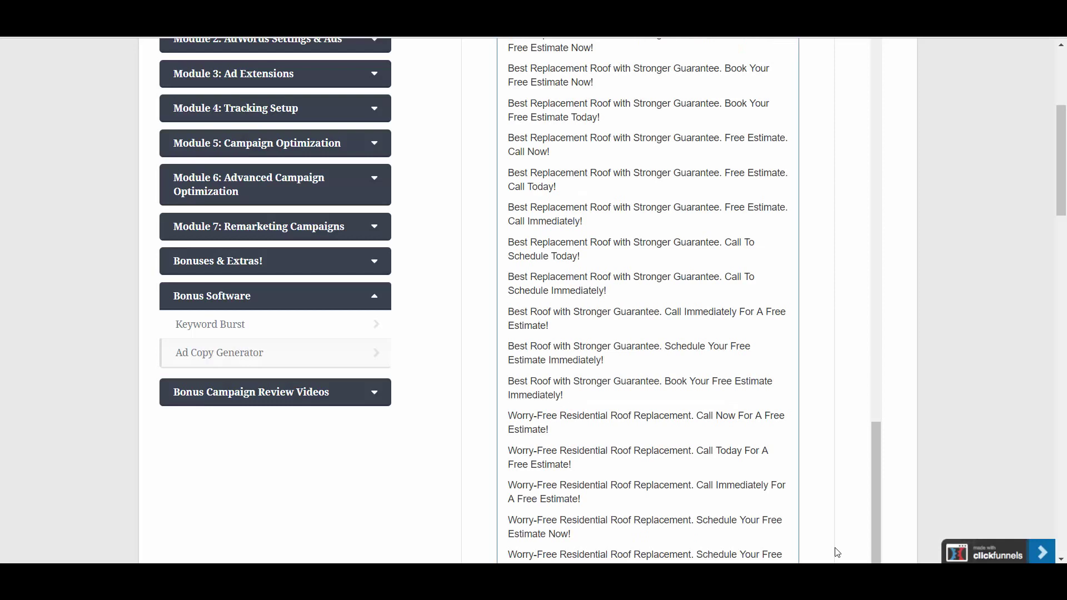
{"action": "left_click_drag", "start_coordinate": [882, 505], "coordinate": [892, 99]}
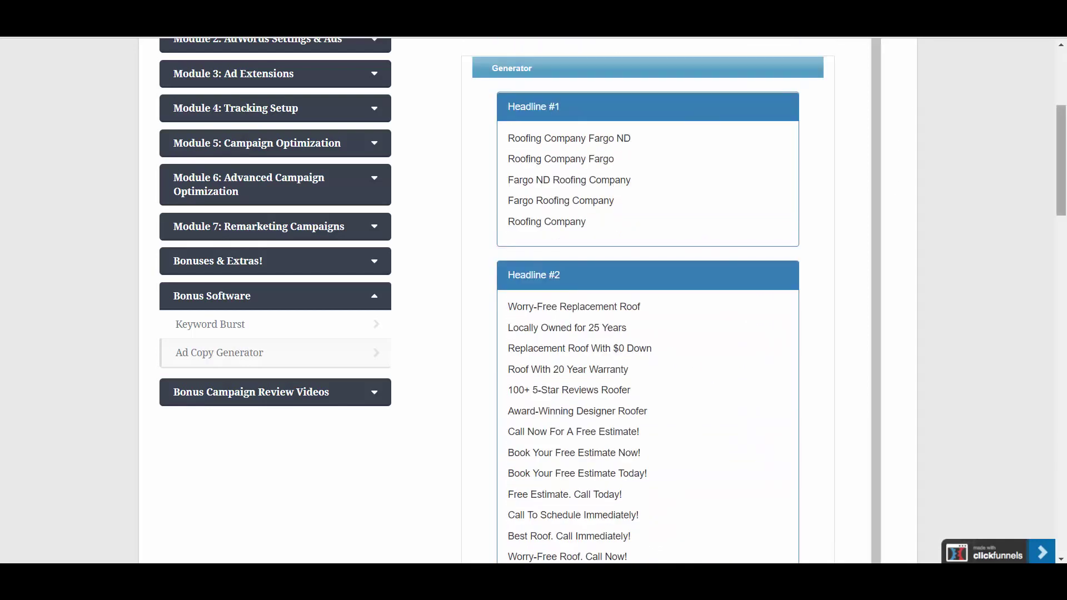
{"action": "scroll", "coordinate": [1058, 147], "scroll_direction": "up", "scroll_amount": 1}
{"action": "scroll", "coordinate": [1054, 155], "scroll_direction": "down", "scroll_amount": 1}
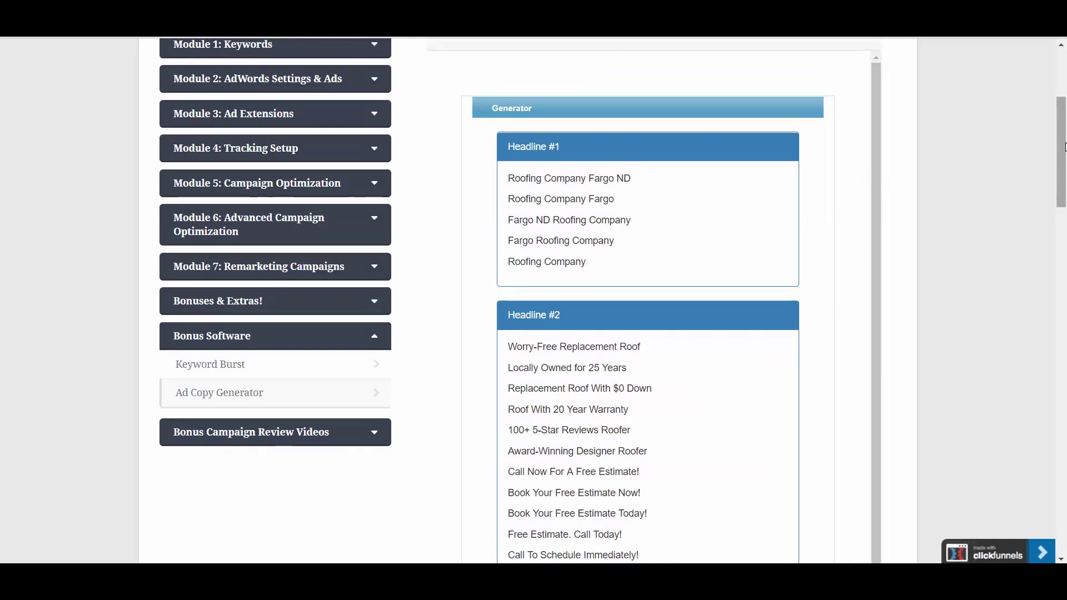
{"action": "scroll", "coordinate": [1060, 146], "scroll_direction": "down", "scroll_amount": 2}
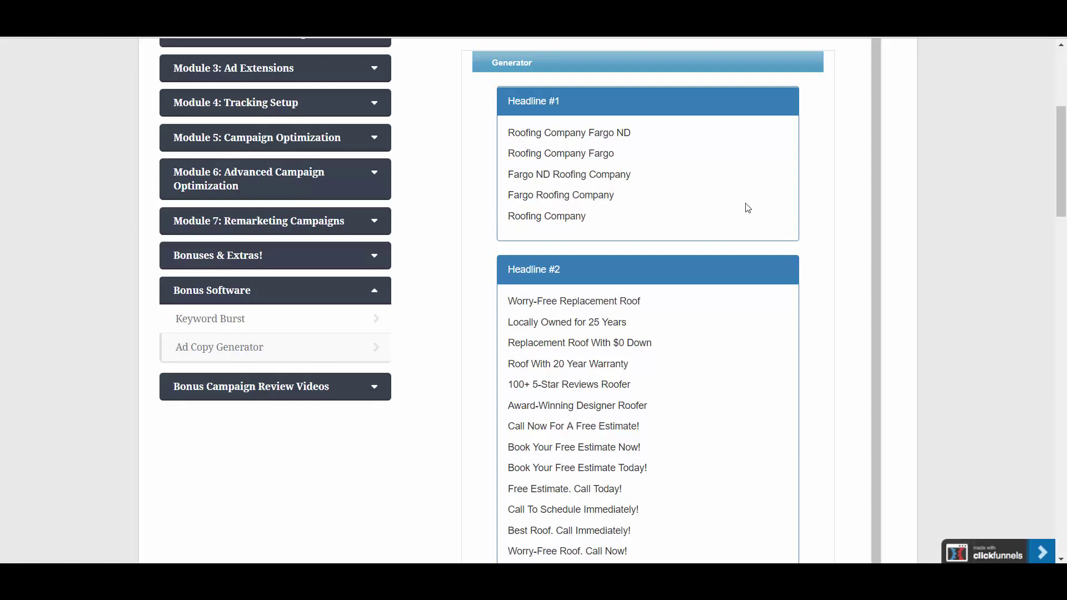
{"action": "left_click_drag", "start_coordinate": [1059, 156], "coordinate": [1058, 200]}
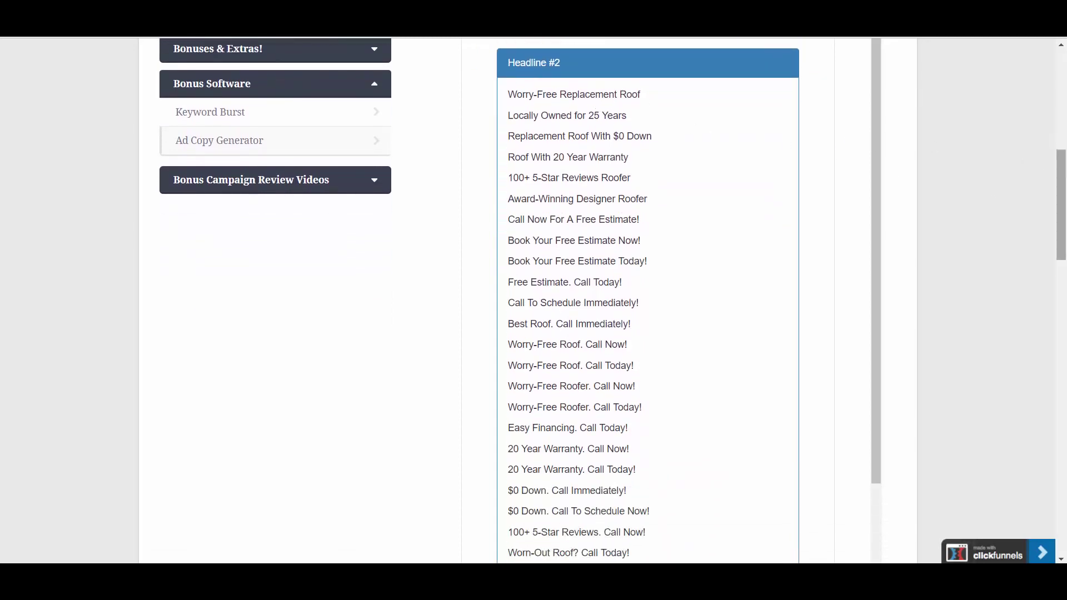
{"action": "scroll", "coordinate": [1061, 172], "scroll_direction": "down", "scroll_amount": 3}
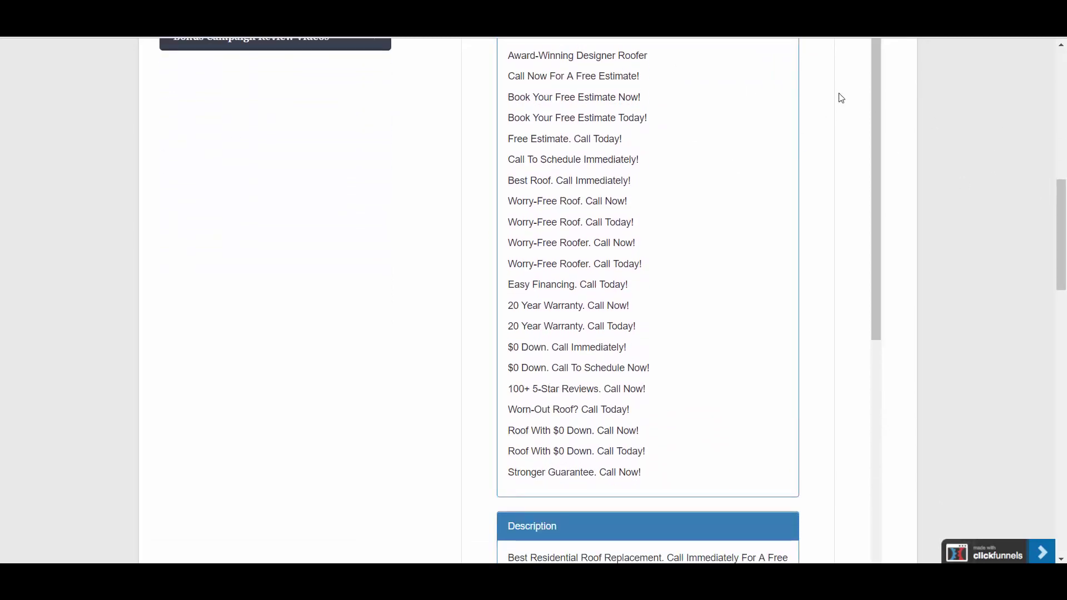
{"action": "scroll", "coordinate": [877, 89], "scroll_direction": "down", "scroll_amount": 8}
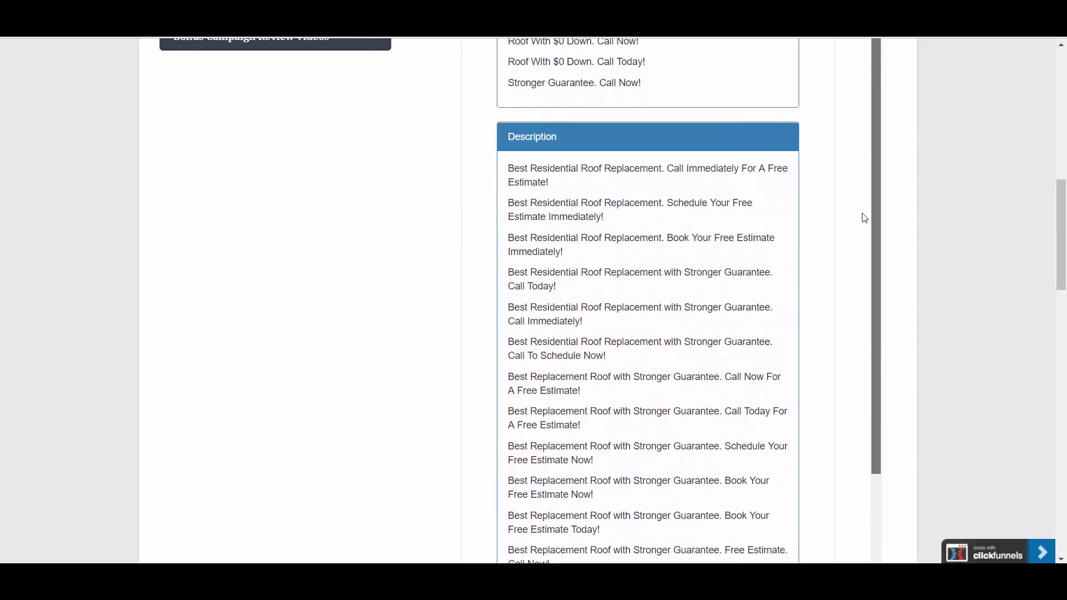
{"action": "scroll", "coordinate": [865, 245], "scroll_direction": "down", "scroll_amount": 10}
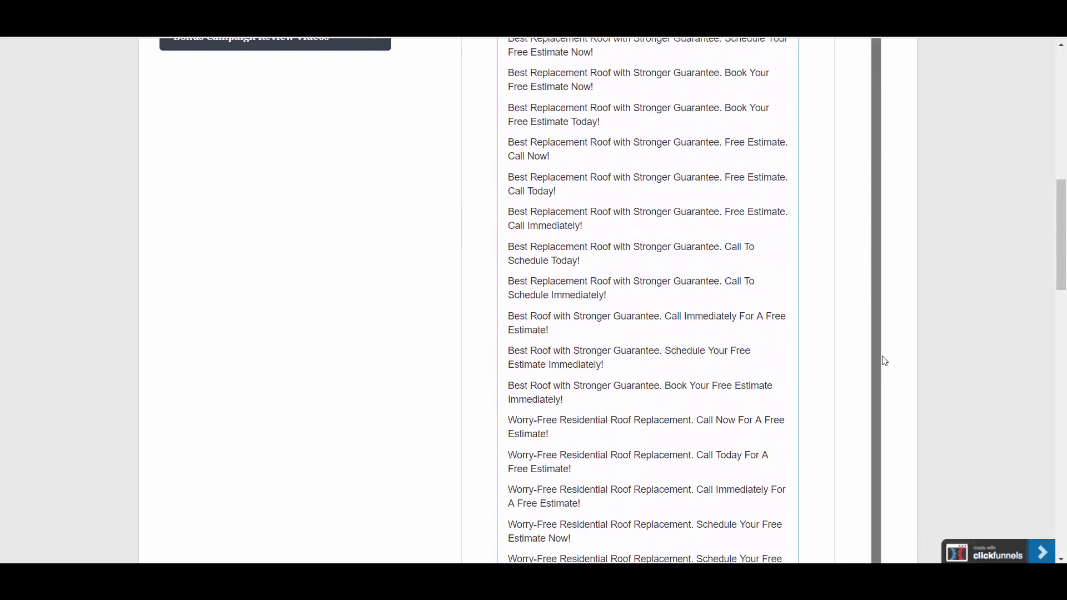
{"action": "scroll", "coordinate": [791, 322], "scroll_direction": "down", "scroll_amount": 12}
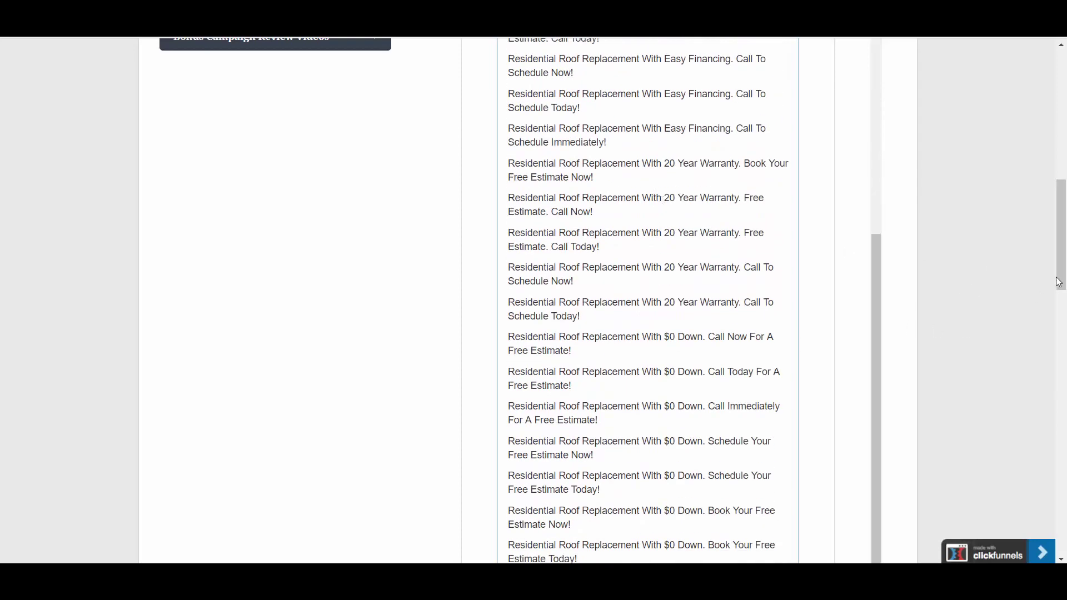
{"action": "left_click_drag", "start_coordinate": [1063, 269], "coordinate": [1019, 218]}
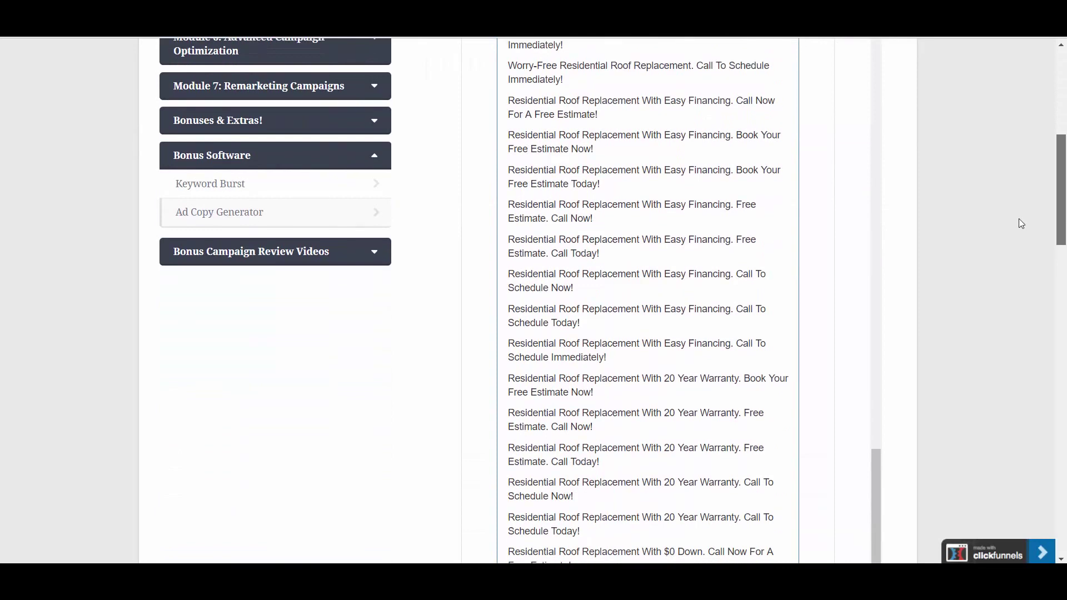
{"action": "left_click_drag", "start_coordinate": [1018, 219], "coordinate": [1051, 298]}
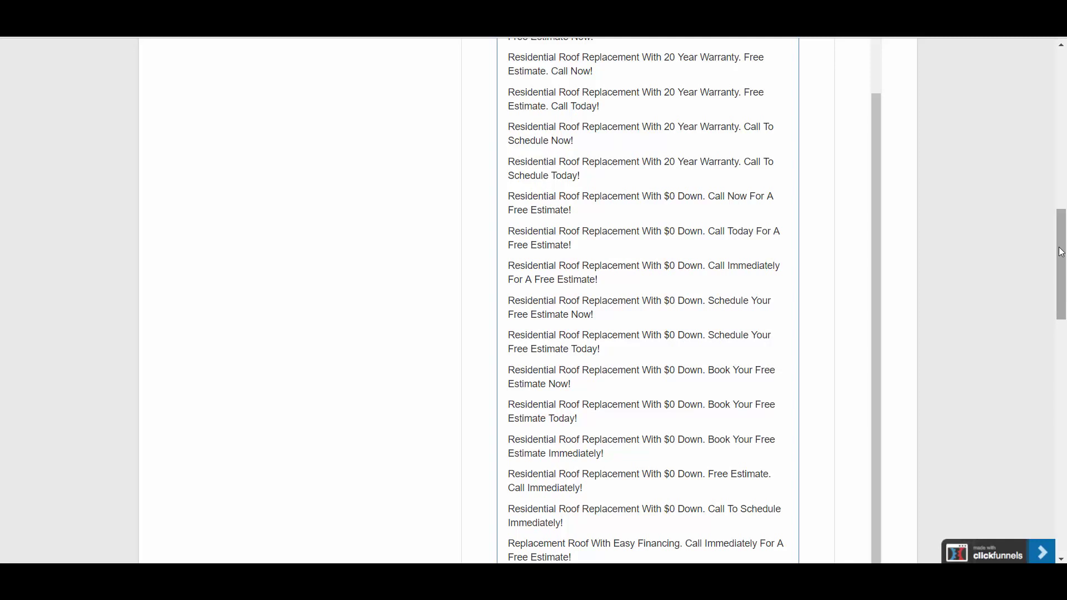
{"action": "left_click_drag", "start_coordinate": [1062, 251], "coordinate": [1058, 467]}
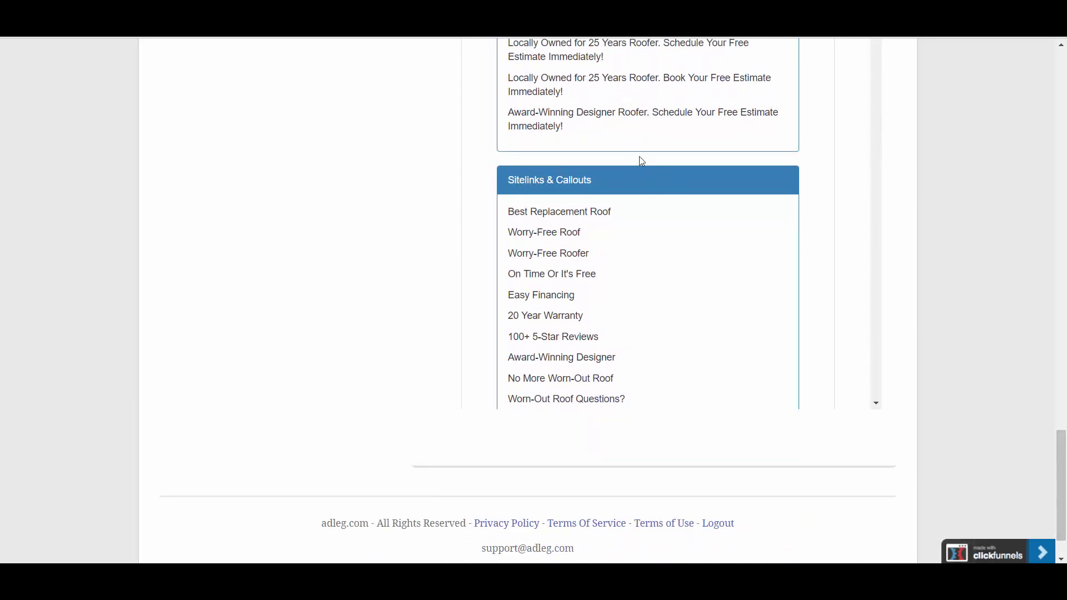
{"action": "scroll", "coordinate": [642, 161], "scroll_direction": "down", "scroll_amount": 4}
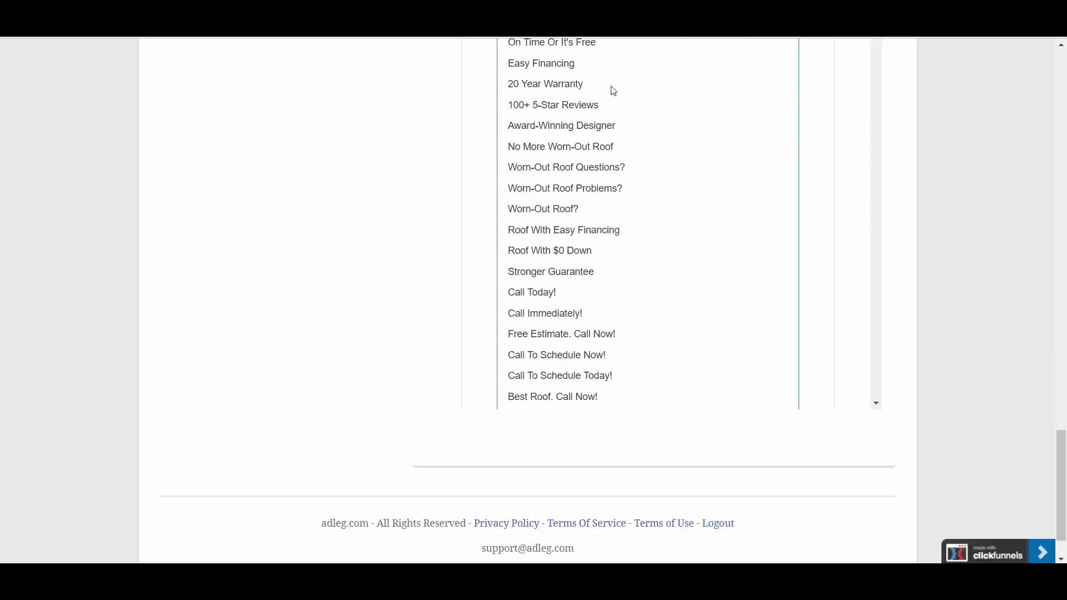
{"action": "scroll", "coordinate": [617, 98], "scroll_direction": "down", "scroll_amount": 4}
{"action": "scroll", "coordinate": [664, 140], "scroll_direction": "up", "scroll_amount": 4}
{"action": "scroll", "coordinate": [670, 142], "scroll_direction": "up", "scroll_amount": 4}
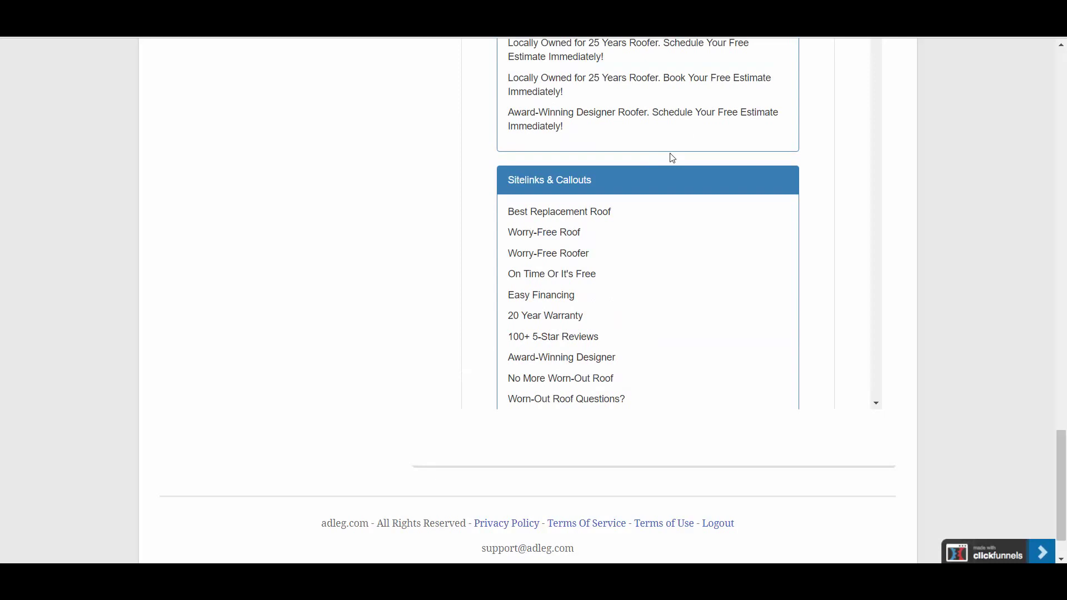
{"action": "left_click_drag", "start_coordinate": [1058, 433], "coordinate": [1044, 53]}
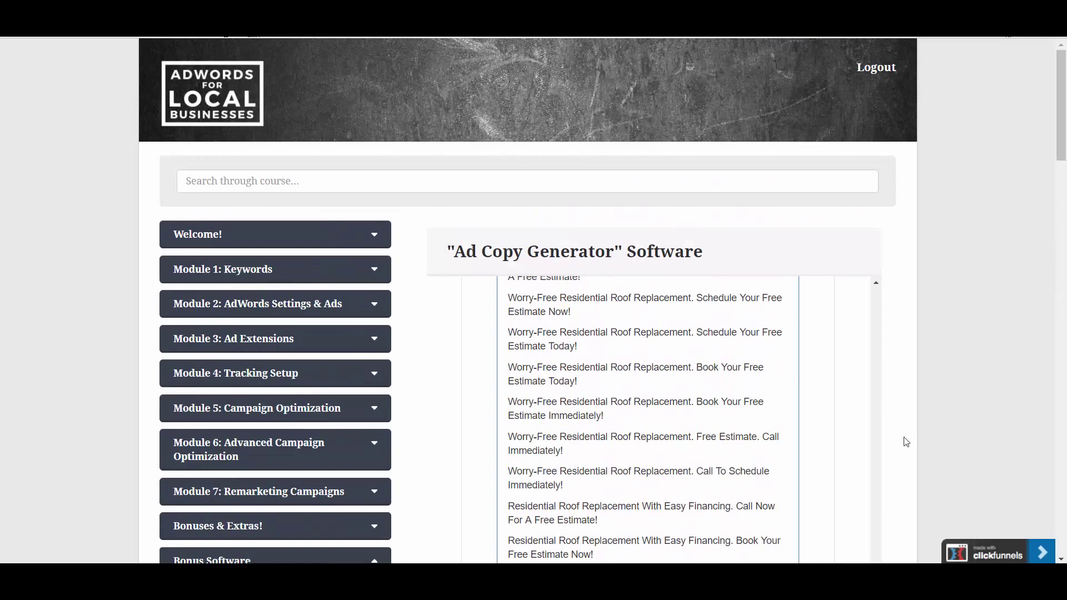
{"action": "scroll", "coordinate": [725, 442], "scroll_direction": "up", "scroll_amount": 15}
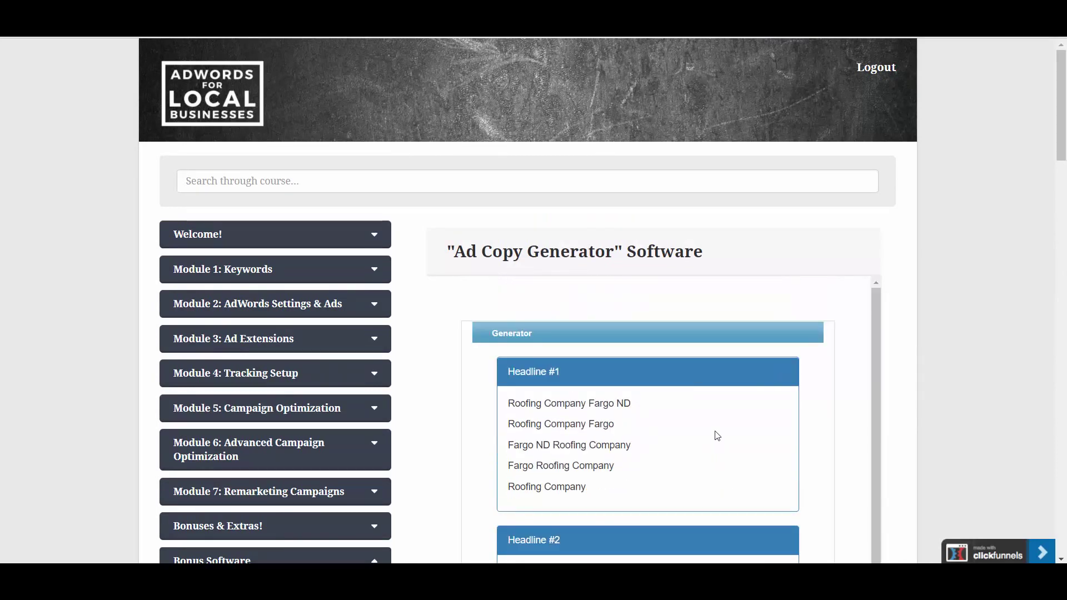
{"action": "left_click_drag", "start_coordinate": [1062, 89], "coordinate": [1058, 135]}
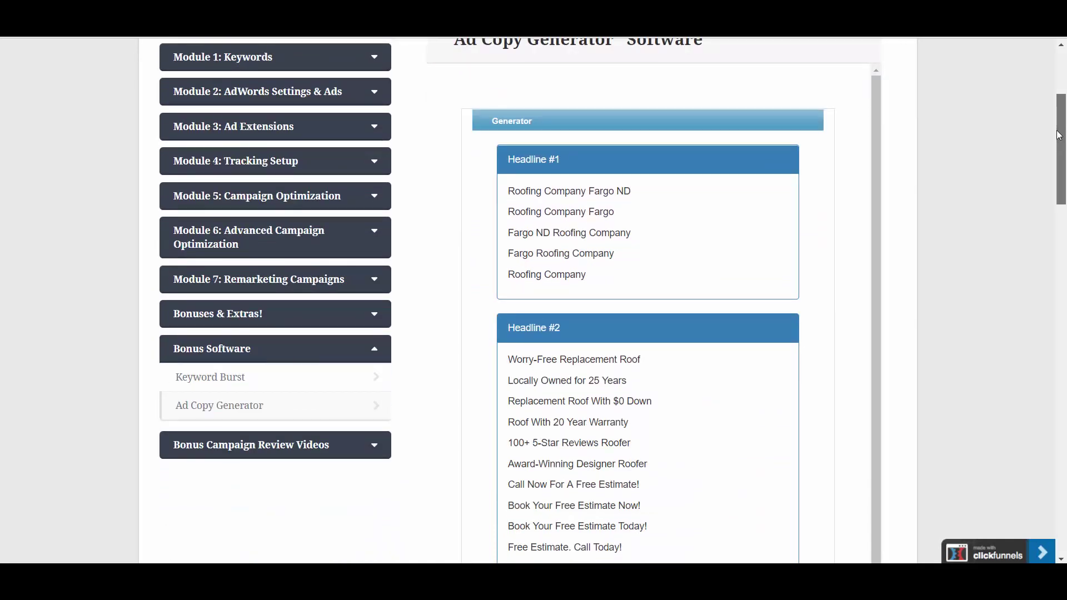
{"action": "left_click_drag", "start_coordinate": [1058, 135], "coordinate": [1059, 89]}
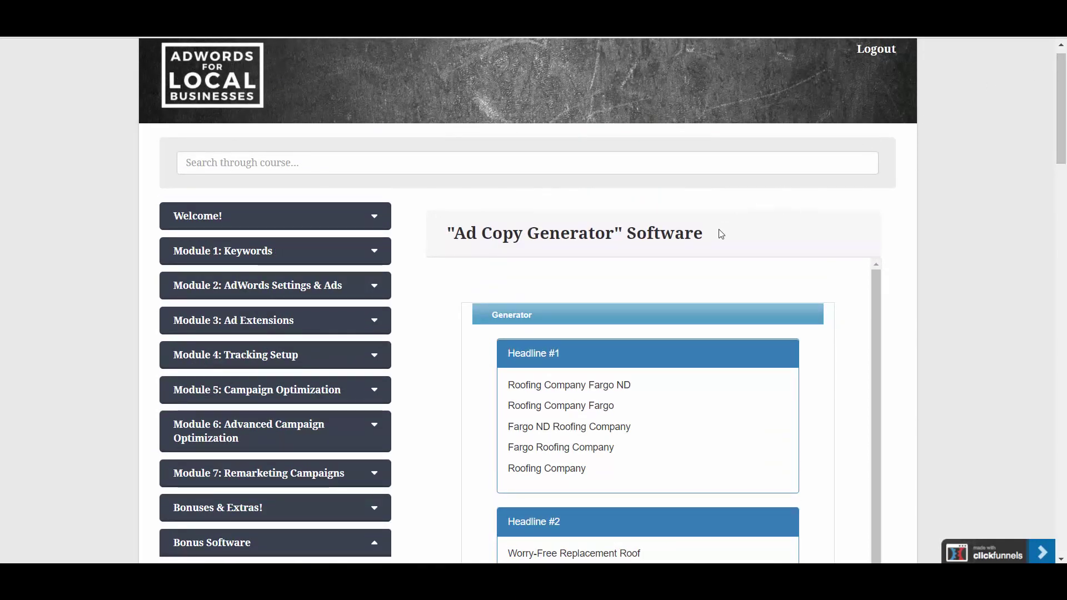
{"action": "scroll", "coordinate": [362, 103], "scroll_direction": "up", "scroll_amount": 1}
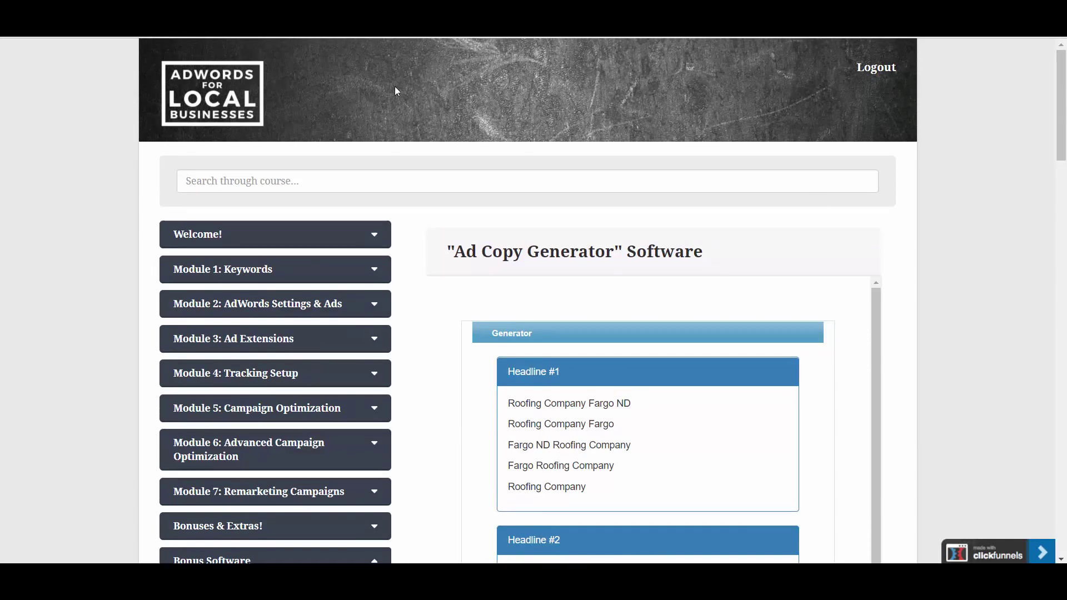